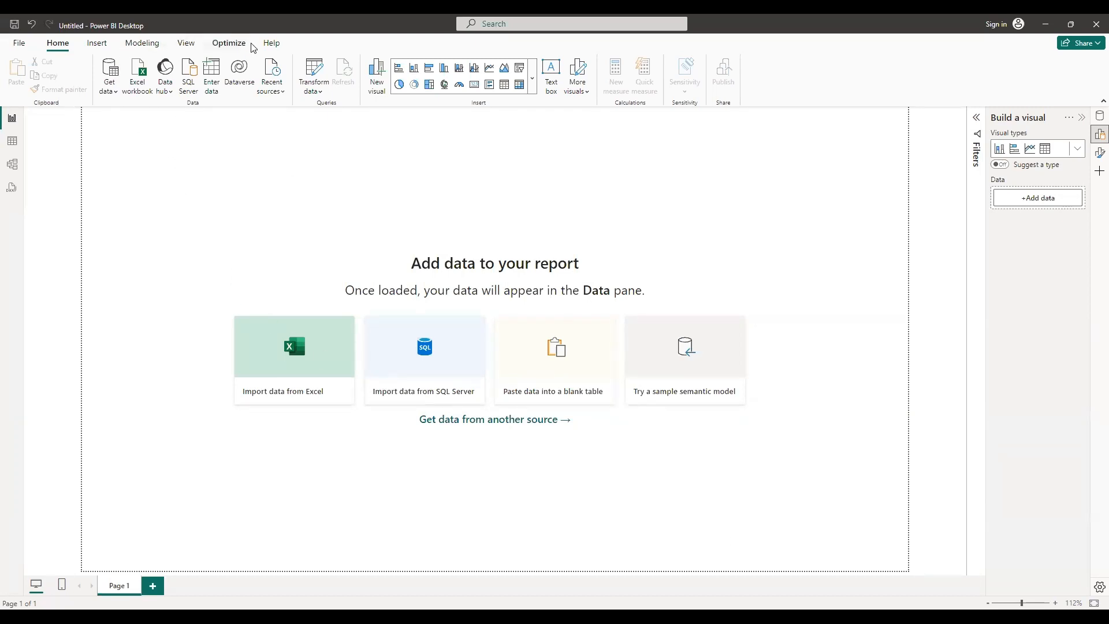
Open the About dialog to check the Power BI Desktop version, then close it
left_click(271, 45)
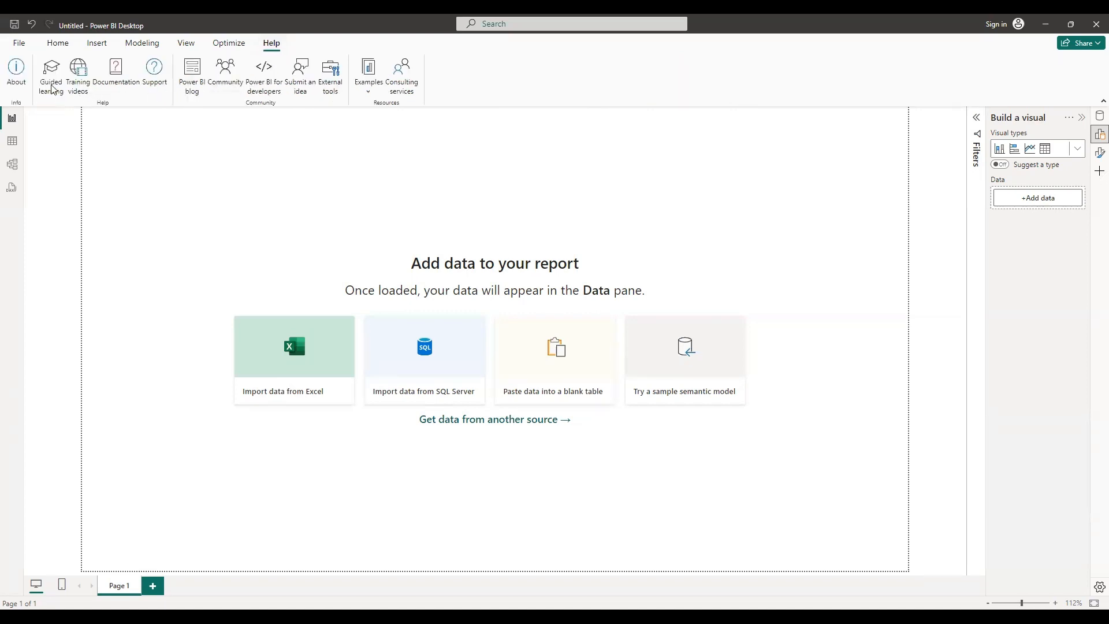
left_click(17, 70)
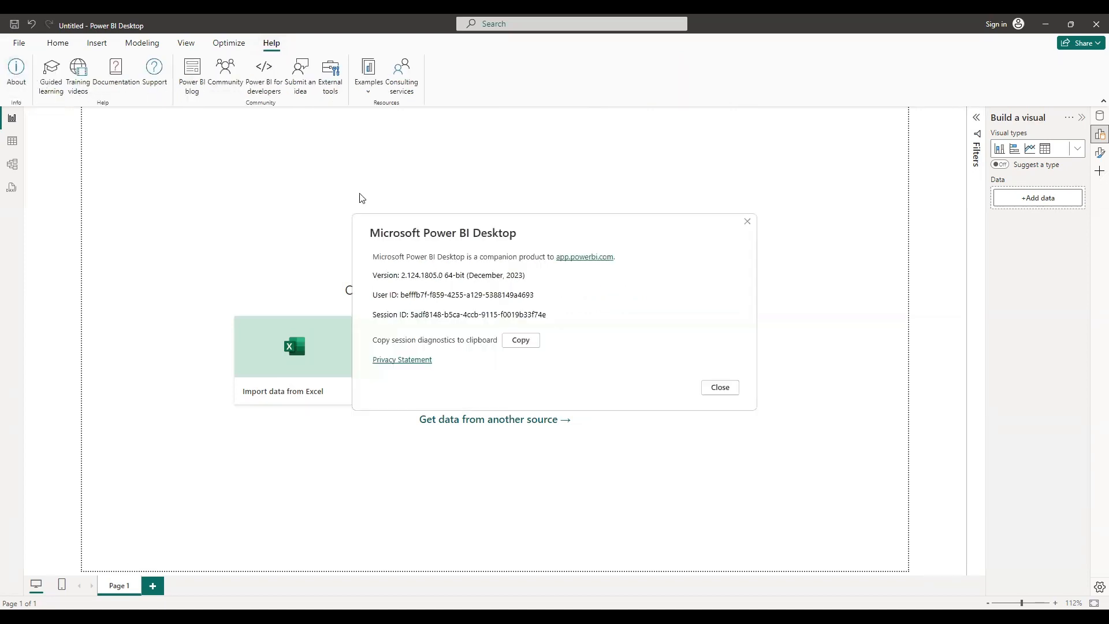
left_click_drag(541, 281, 373, 277)
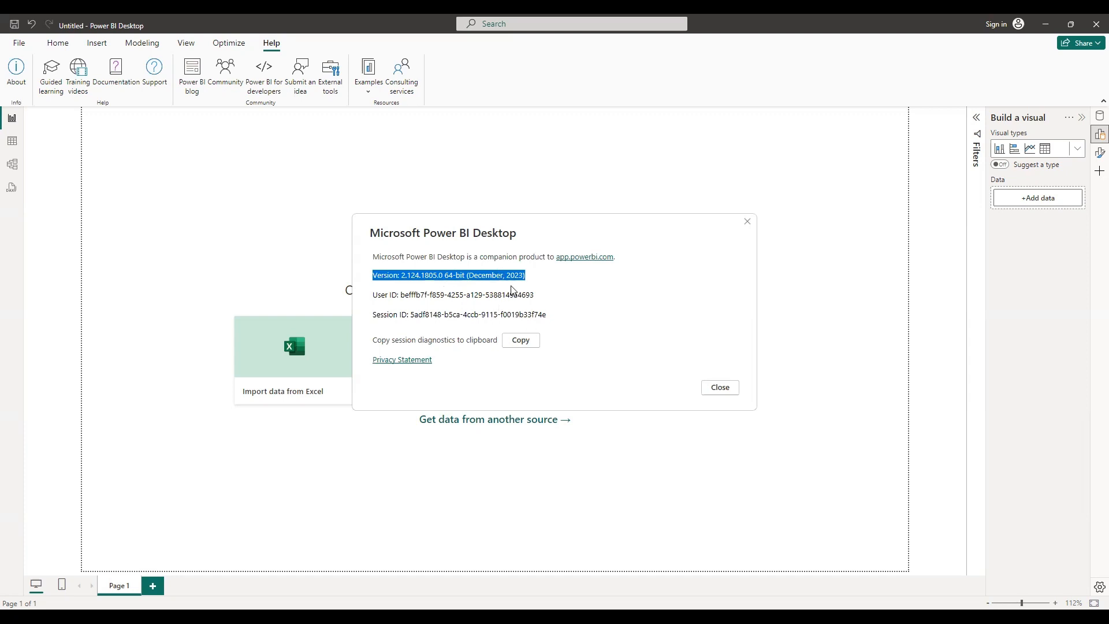
left_click(746, 223)
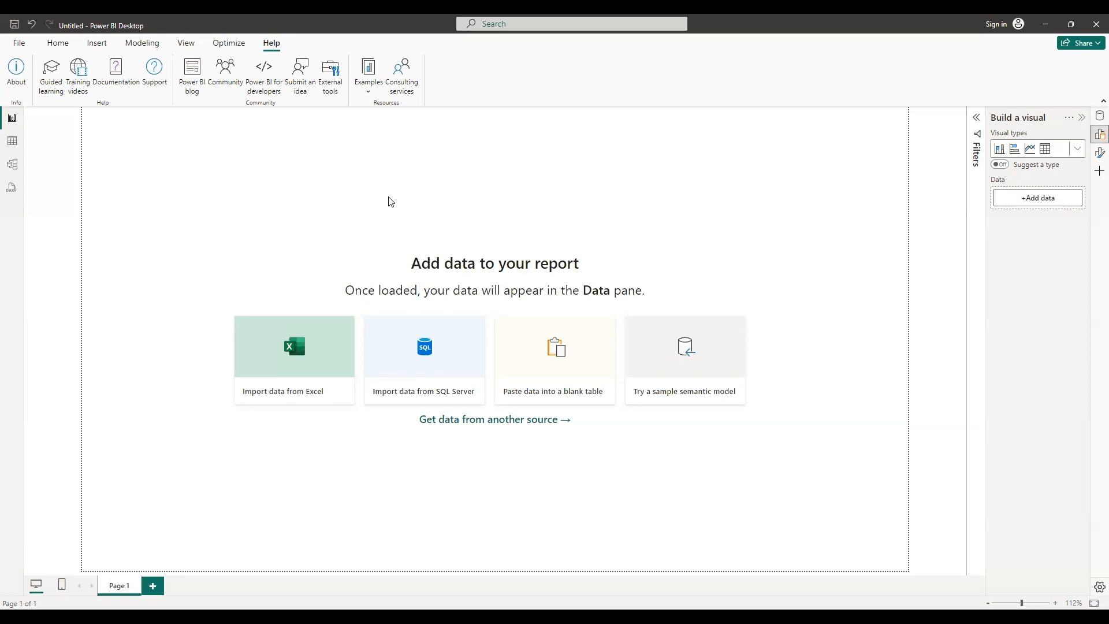
Open the Options dialog and review the list of preview features before closing it
left_click(18, 46)
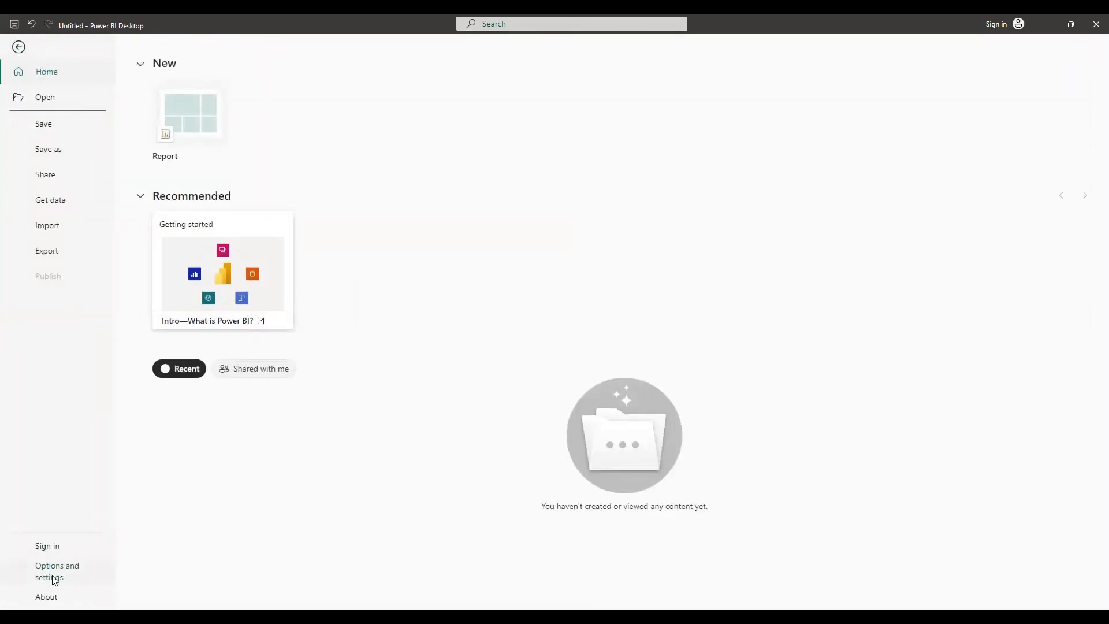
left_click(55, 580)
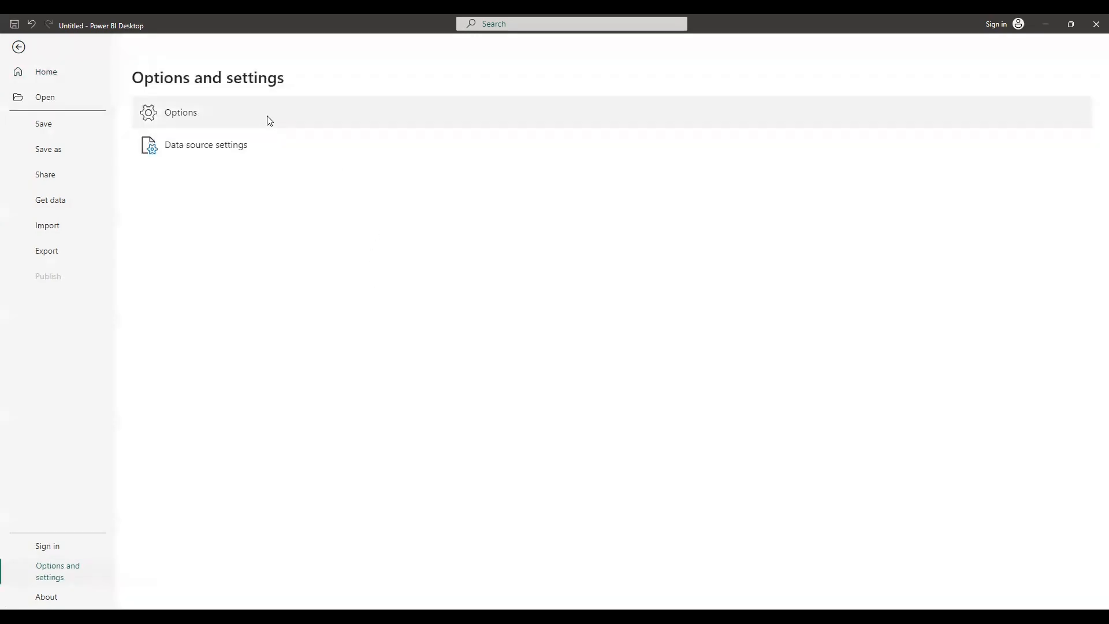
key("Escape")
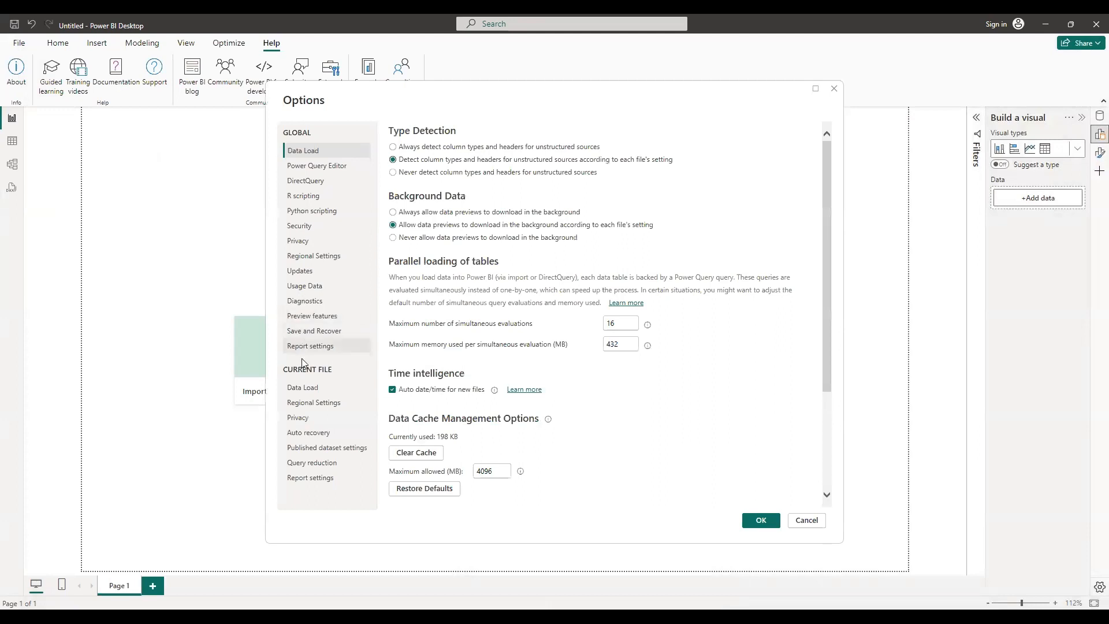
left_click(294, 318)
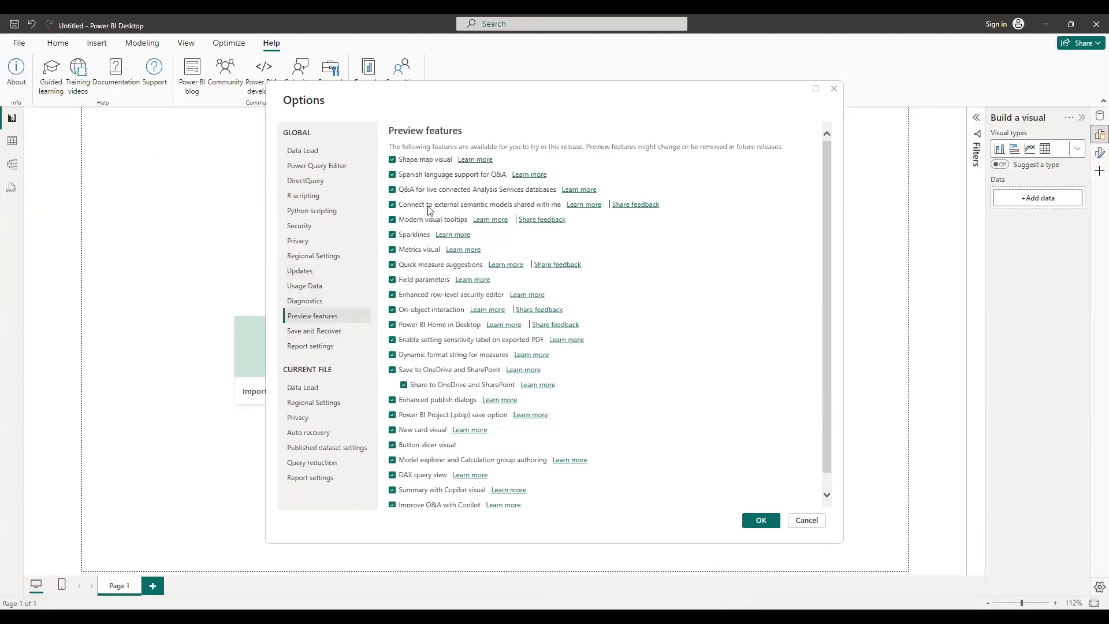
scroll(411, 192, "down", 1)
scroll(413, 180, "up", 1)
scroll(419, 449, "down", 1)
scroll(448, 453, "up", 1)
scroll(659, 434, "down", 1)
scroll(659, 435, "up", 1)
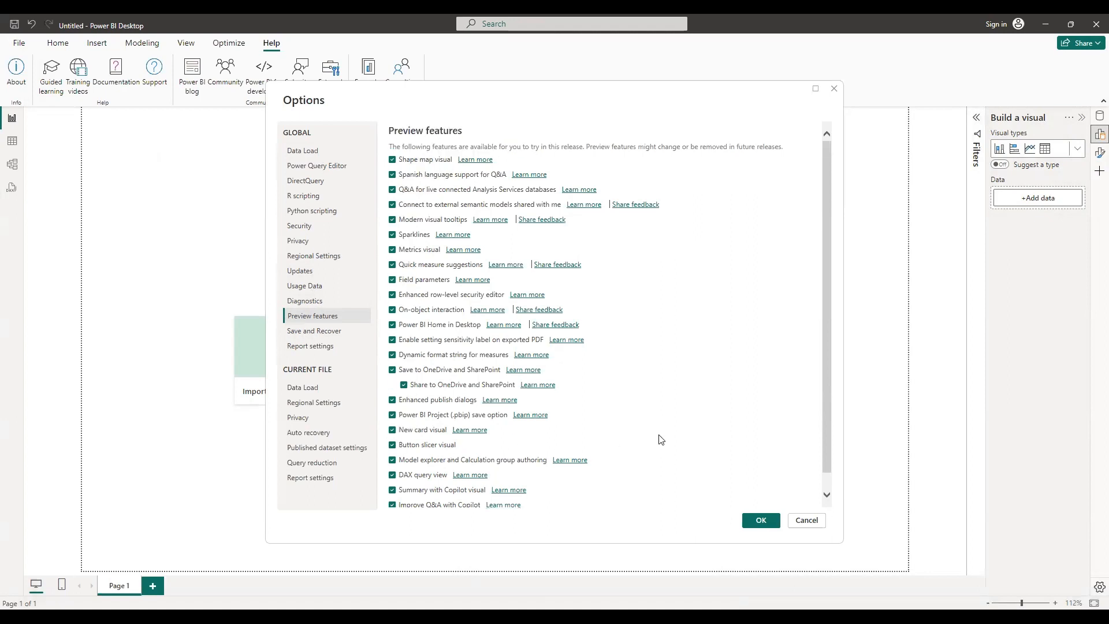
left_click(761, 520)
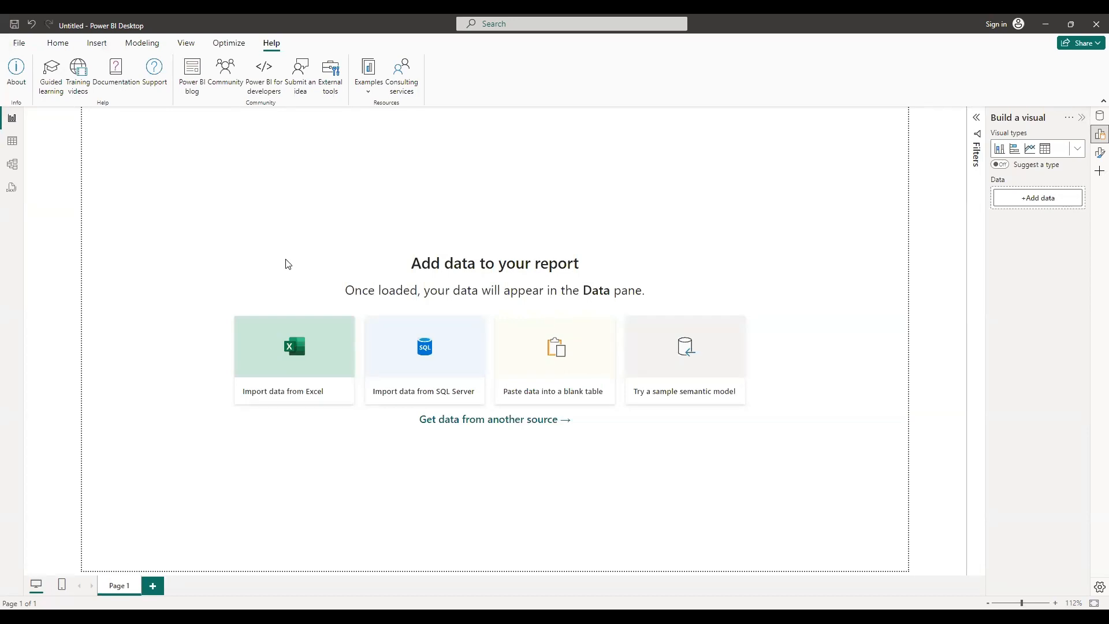
Clear the data cache in the global Data Load options and confirm the dialog
left_click(19, 43)
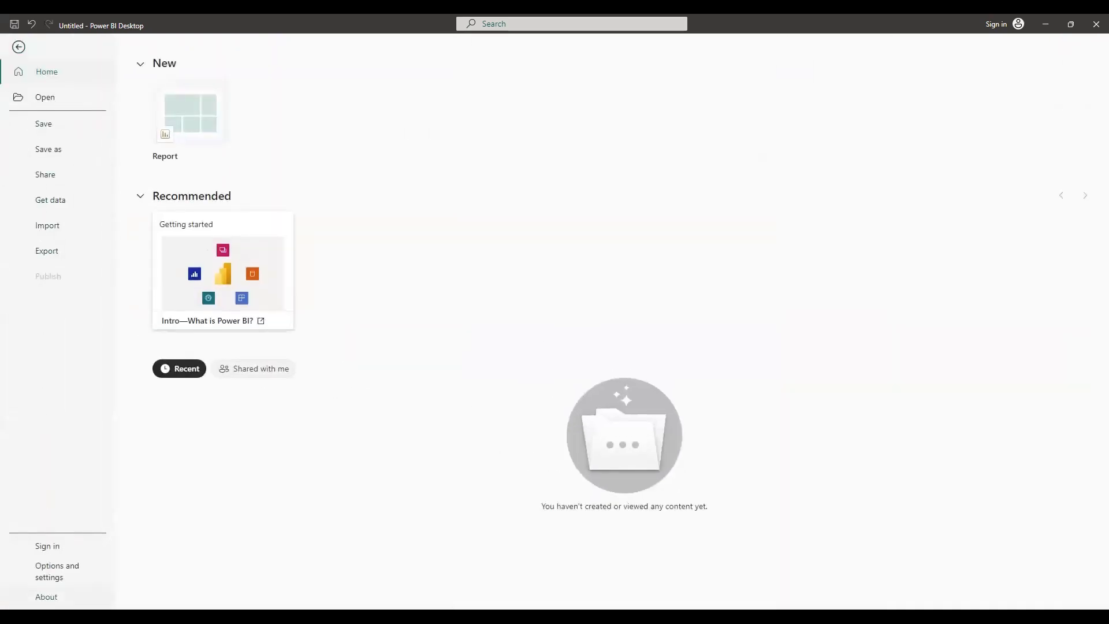
left_click(54, 571)
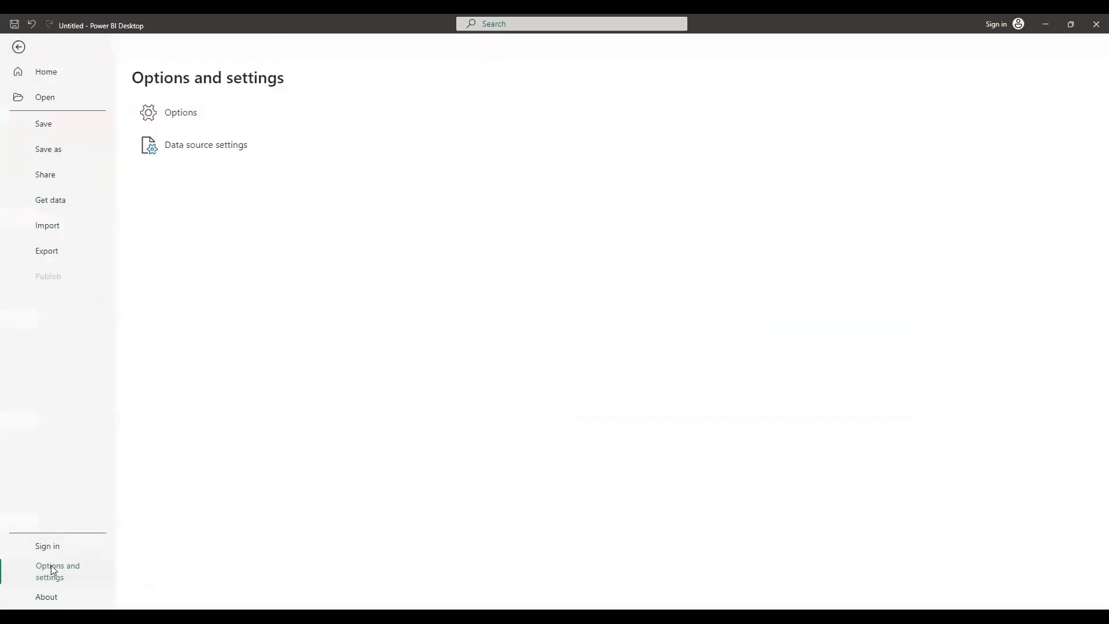
left_click(184, 114)
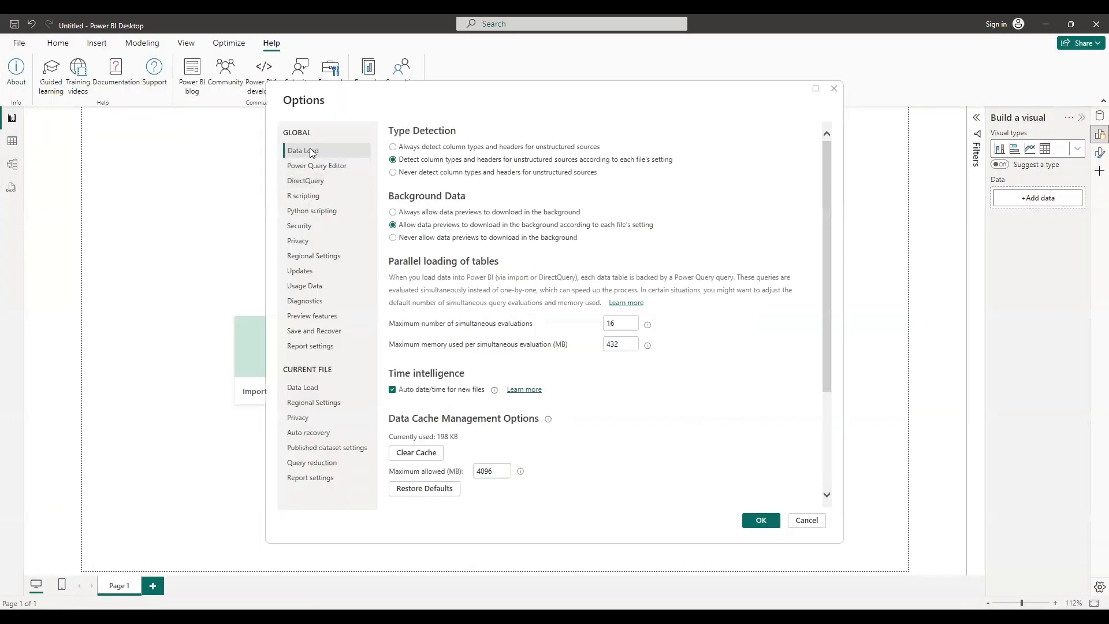
scroll(522, 364, "down", 3)
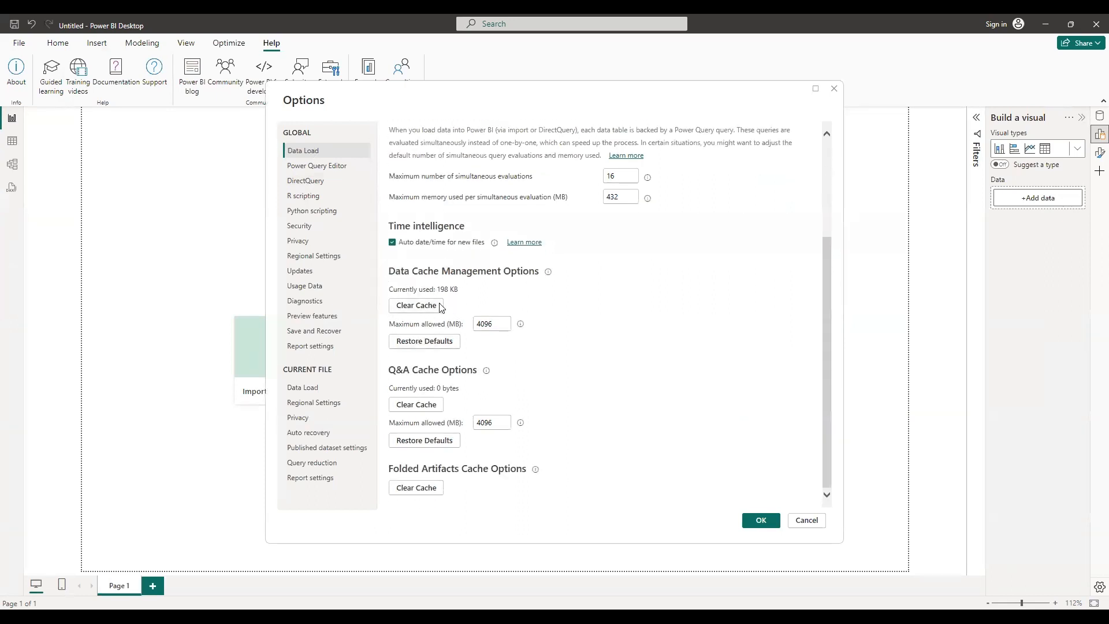
left_click(415, 306)
left_click(761, 520)
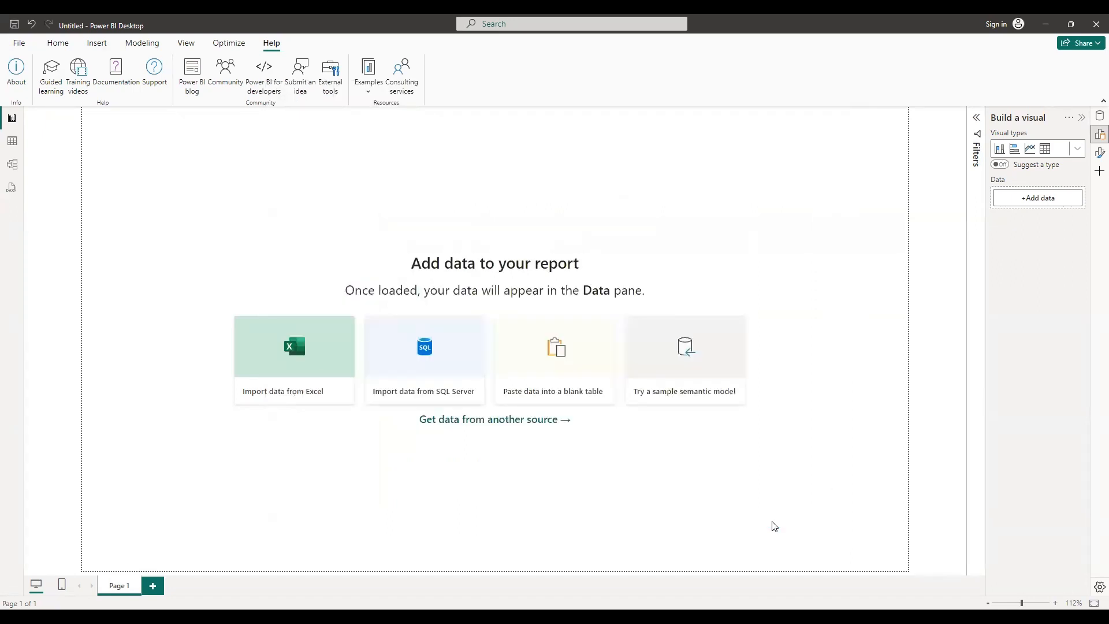
Browse the Get Data connector categories File, Database and Microsoft Fabric, then close the dialog
left_click(58, 44)
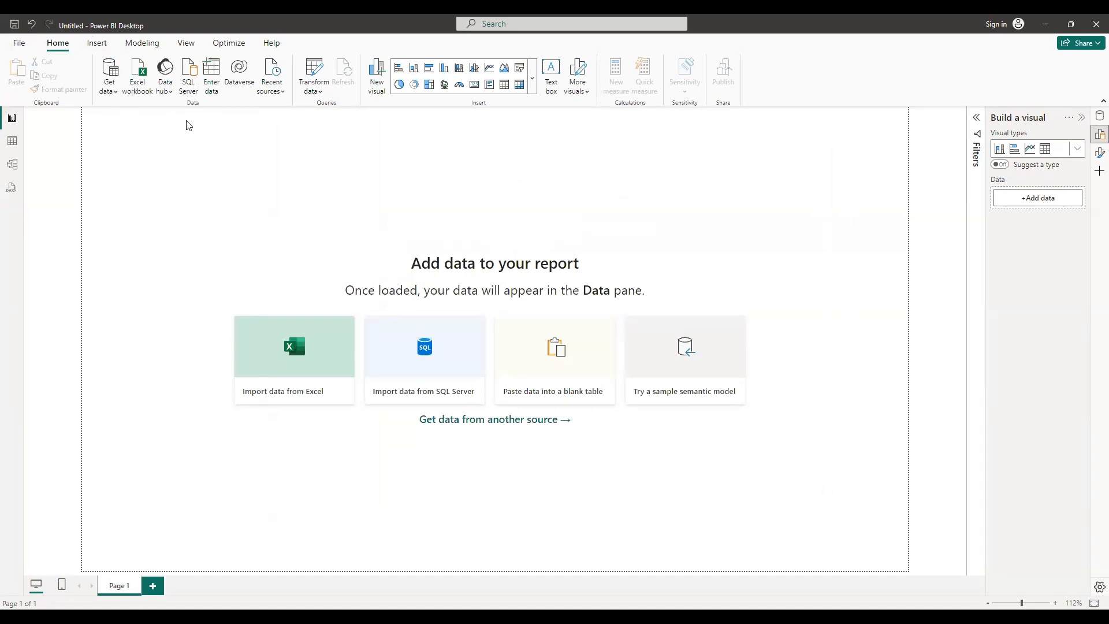
left_click(117, 98)
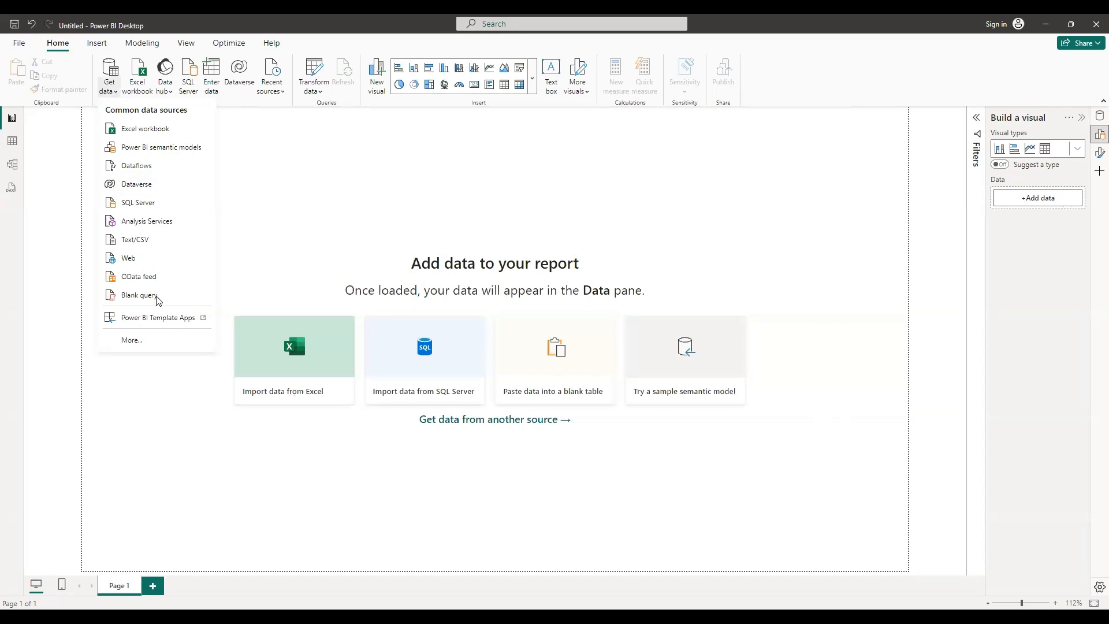
left_click(138, 339)
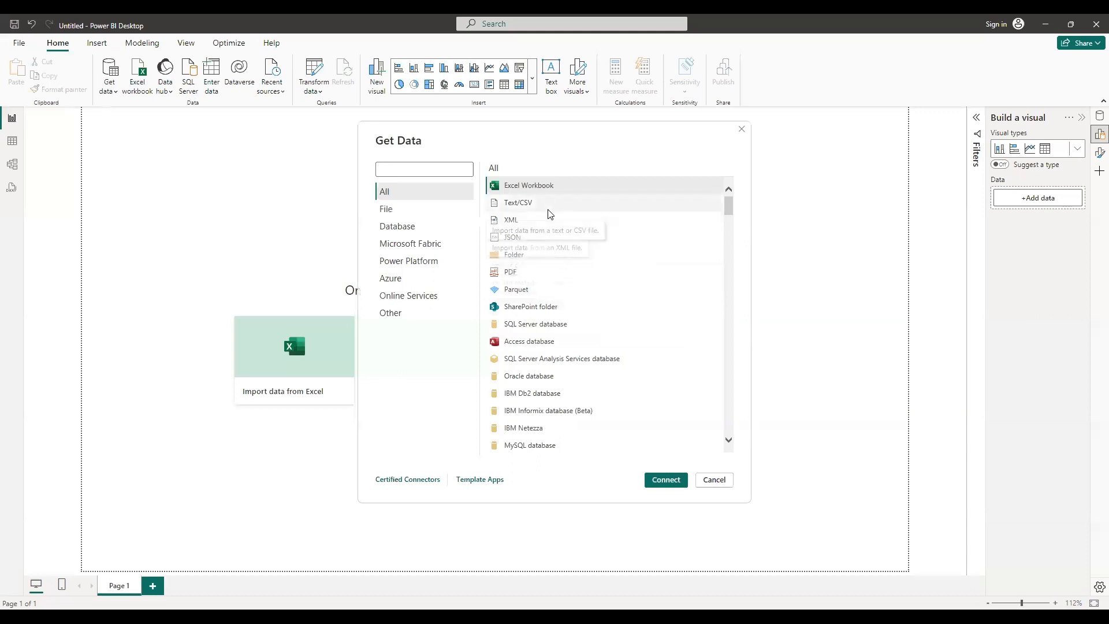
scroll(548, 324, "down", 3)
scroll(548, 323, "down", 5)
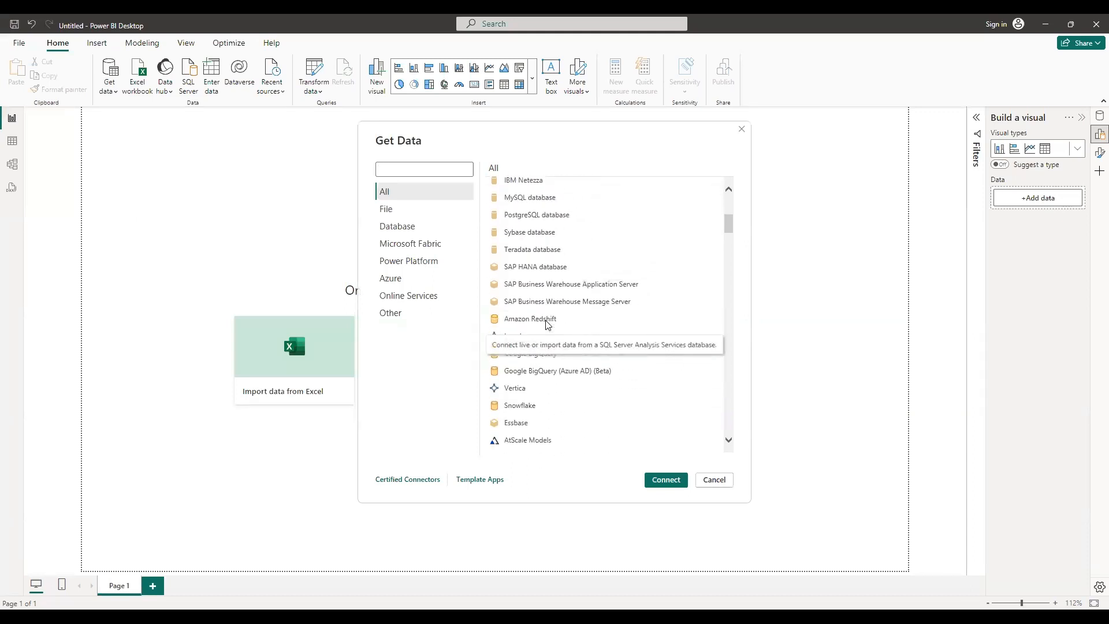
scroll(548, 324, "up", 8)
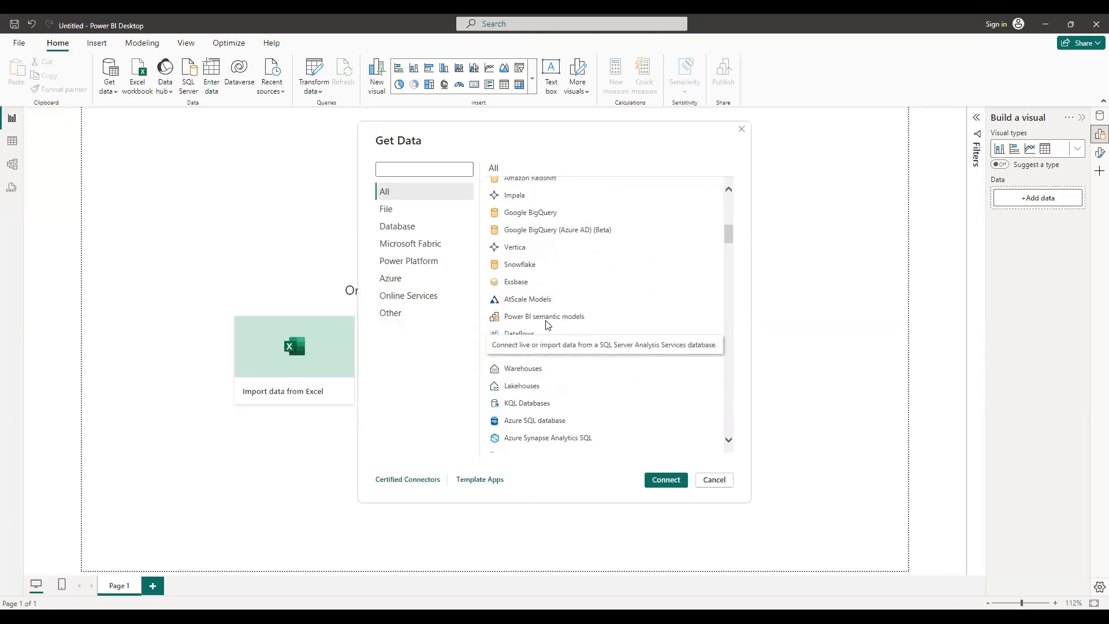
left_click(385, 209)
left_click(407, 231)
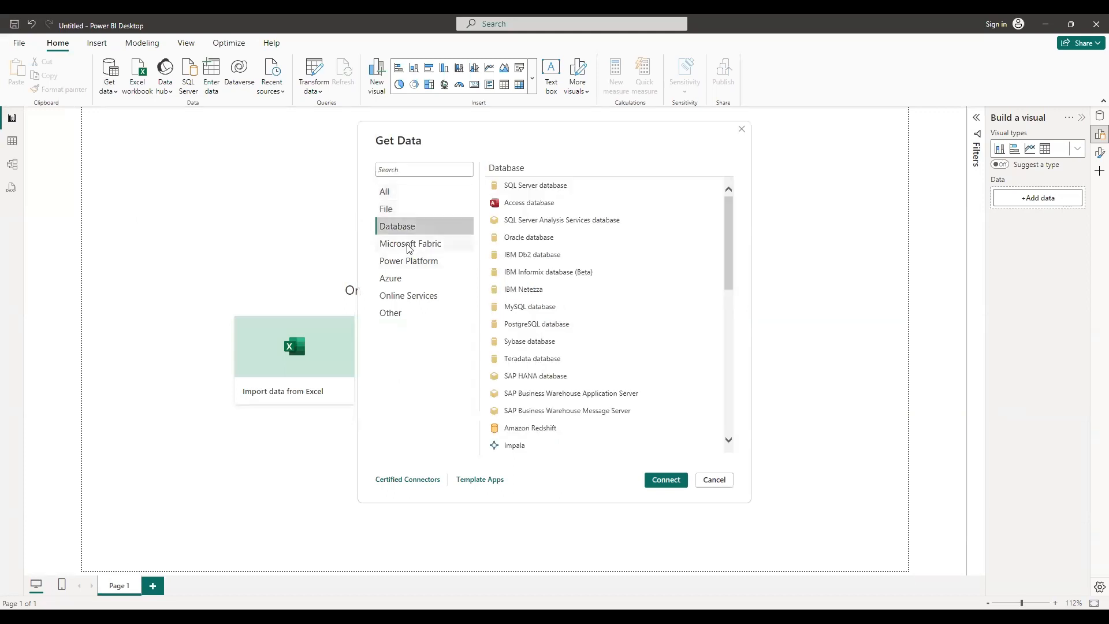
left_click(411, 245)
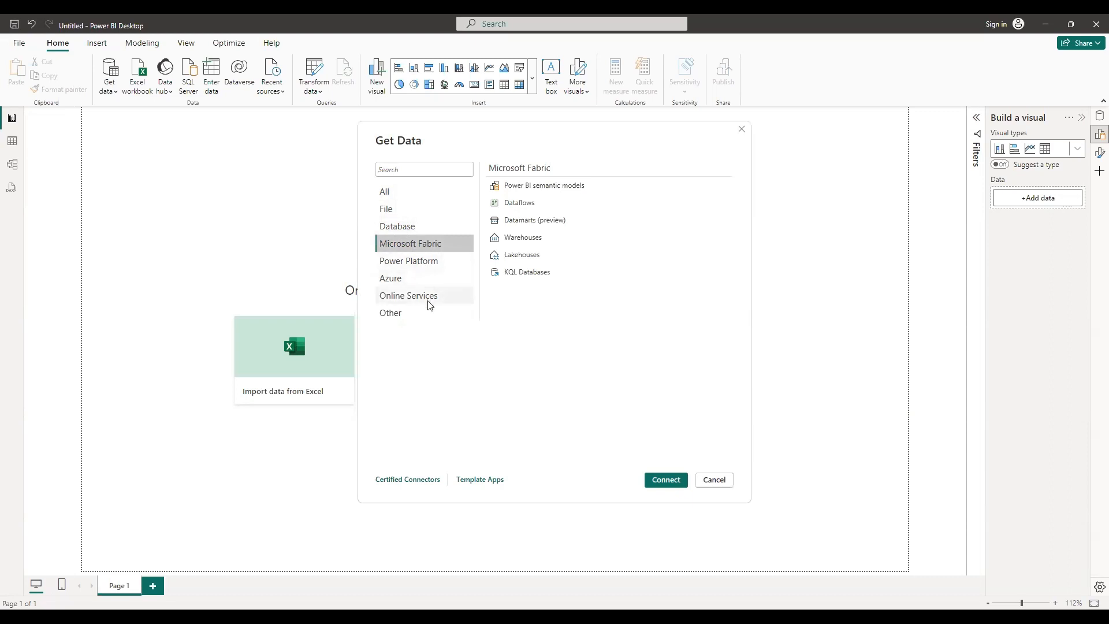
left_click(745, 133)
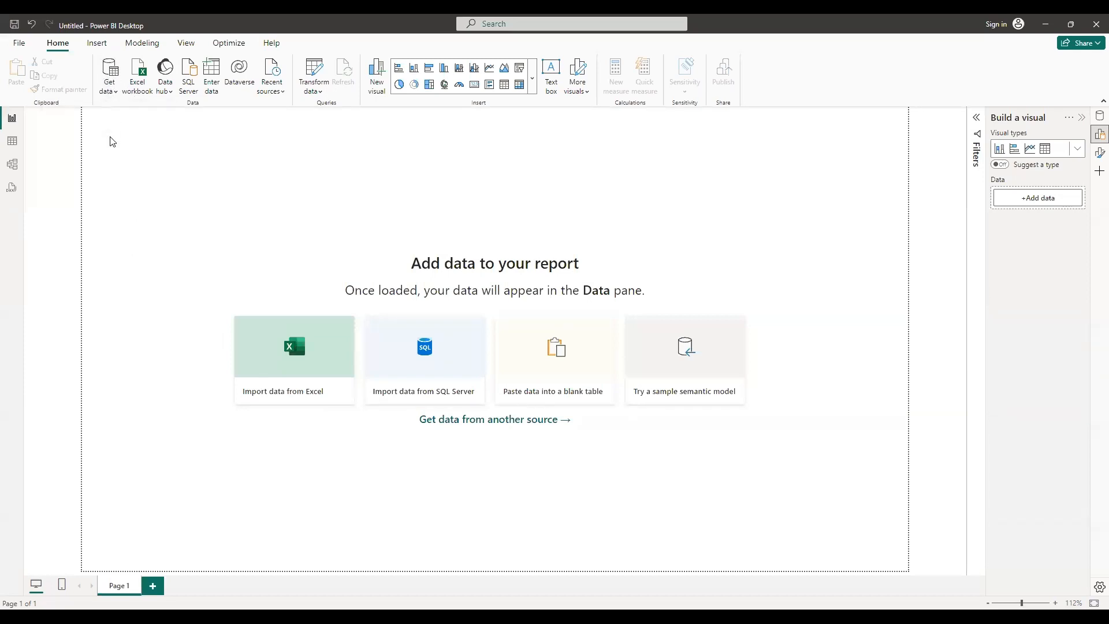
Reopen the full Get Data connector list, cancel it, and inspect the Transform data options
left_click(117, 92)
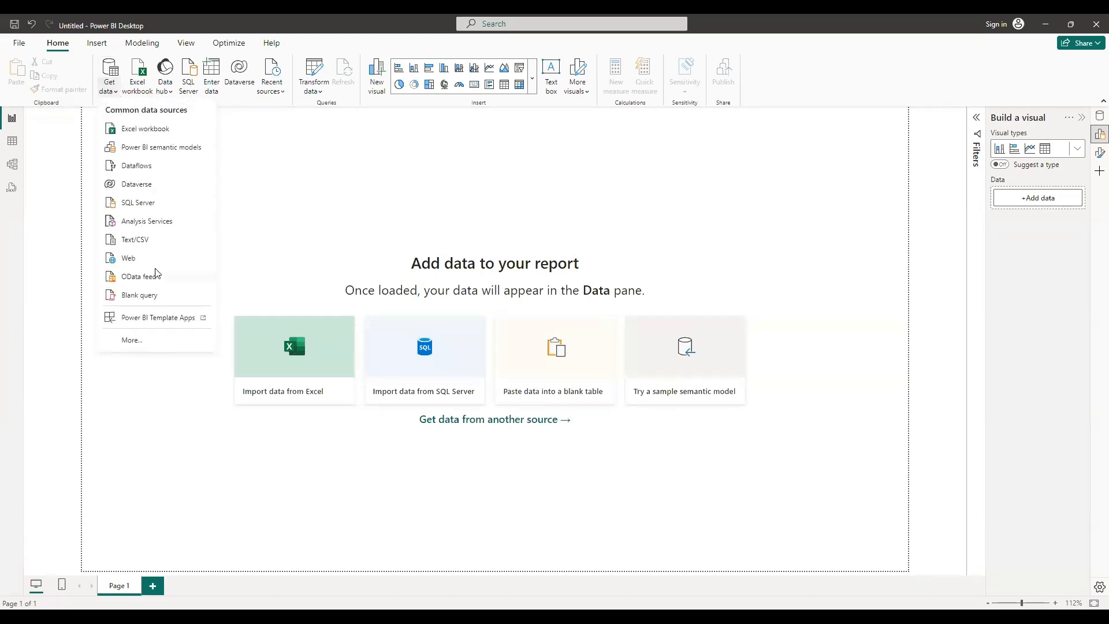
left_click(146, 339)
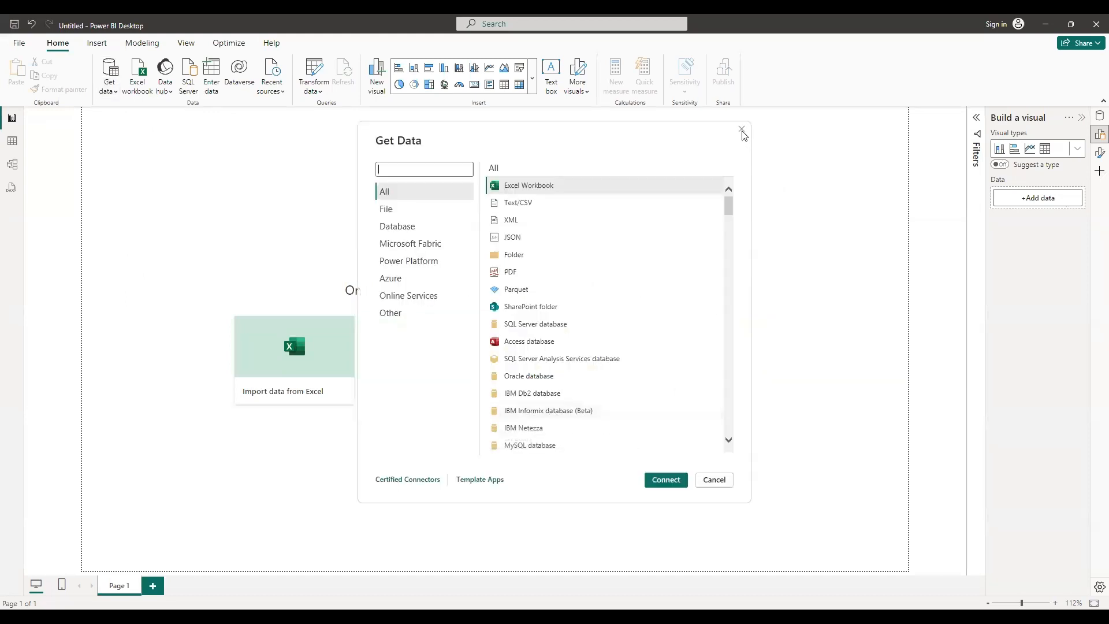
left_click(742, 131)
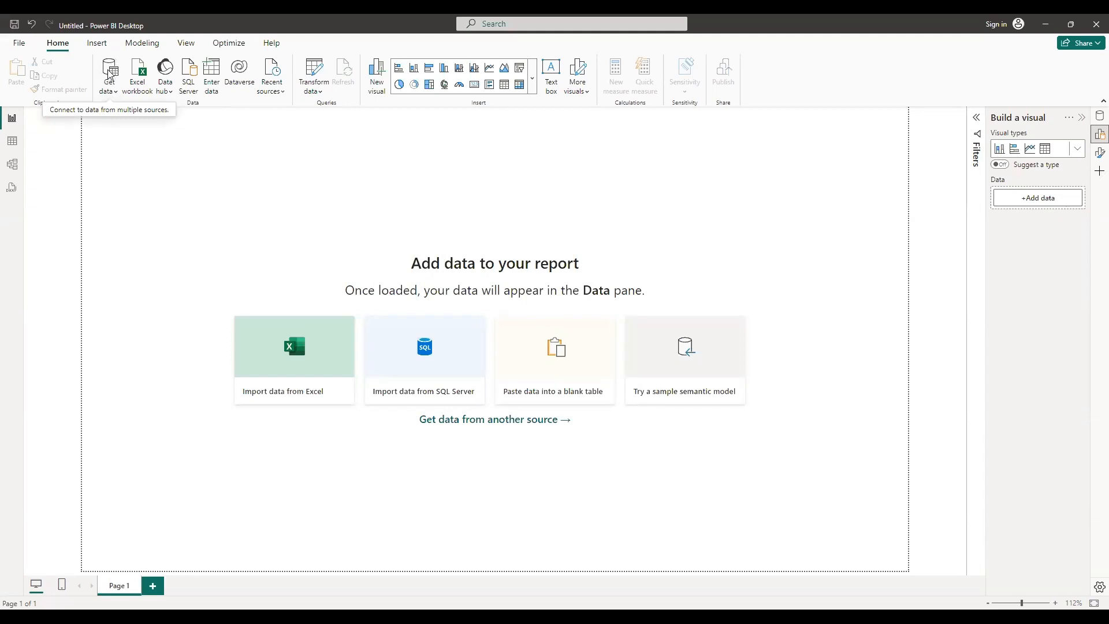
left_click(111, 71)
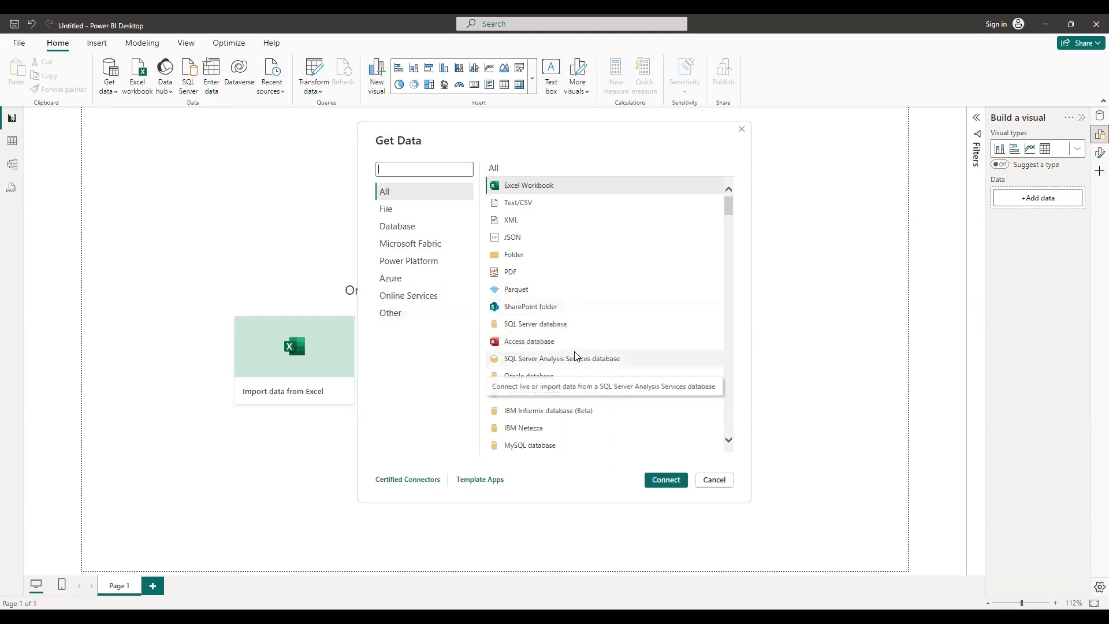
scroll(572, 357, "down", 3)
scroll(570, 357, "up", 3)
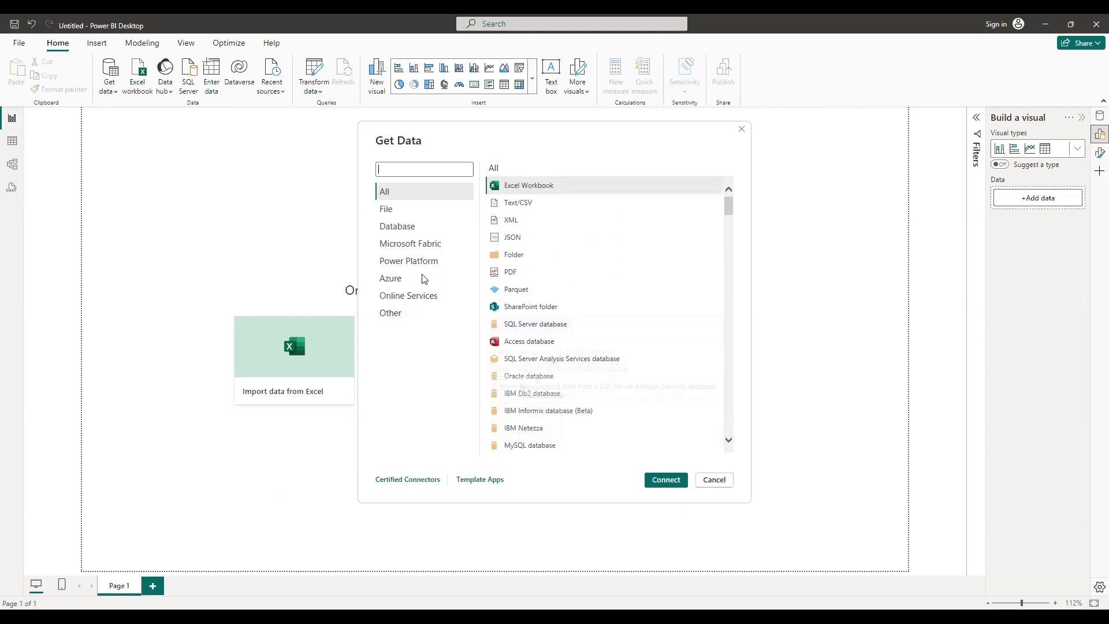
left_click(708, 478)
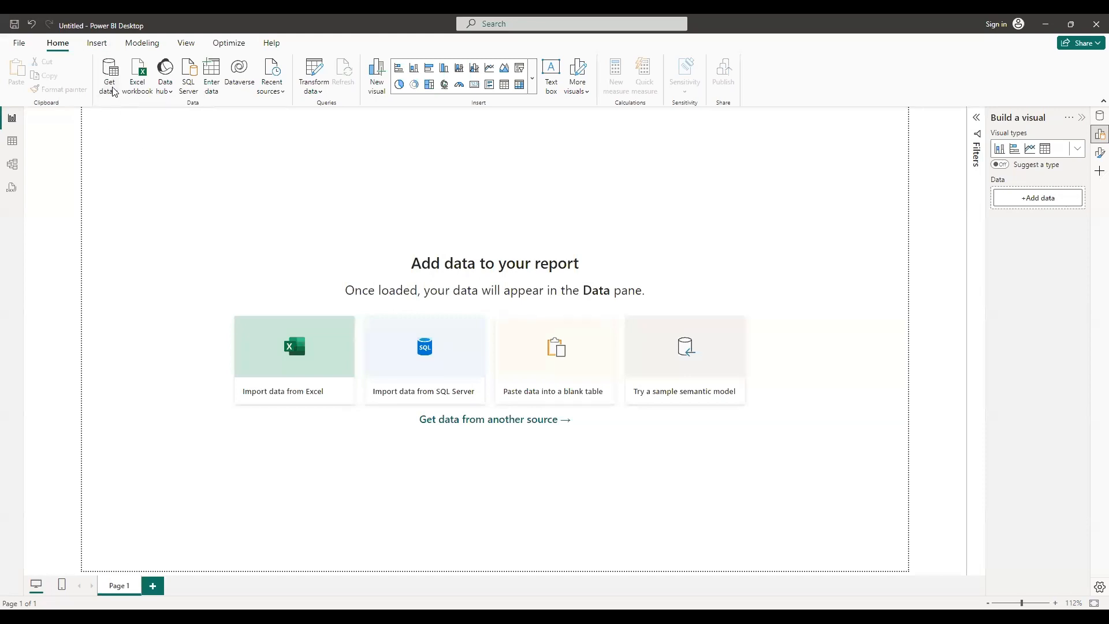
left_click(320, 94)
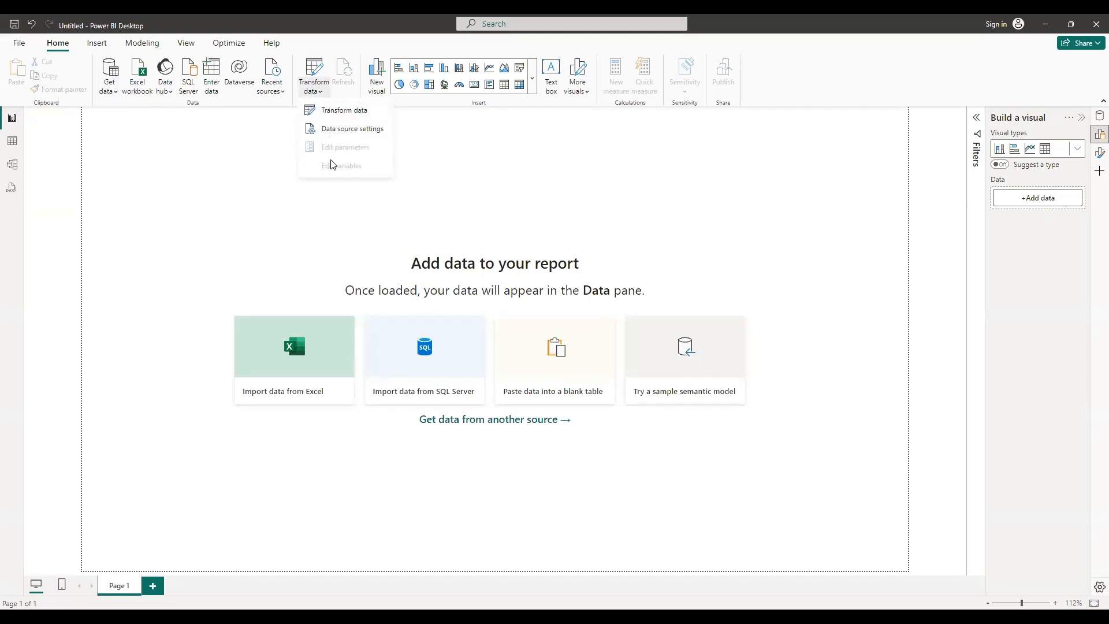
left_click(237, 153)
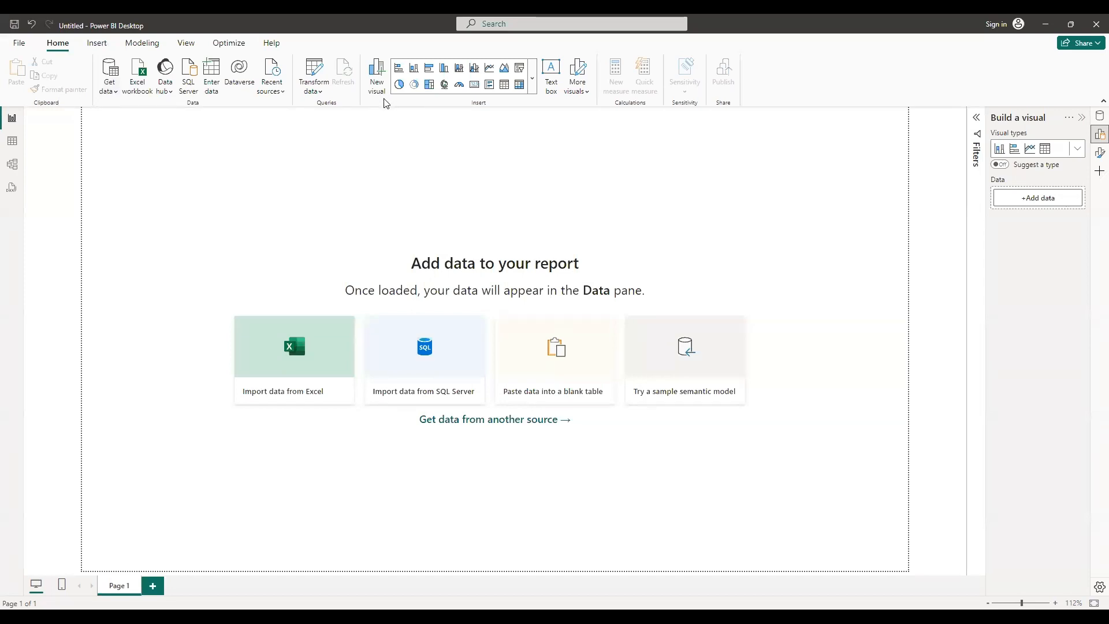
Insert a new empty visual on the canvas, move it down slightly, and remove it
left_click(376, 75)
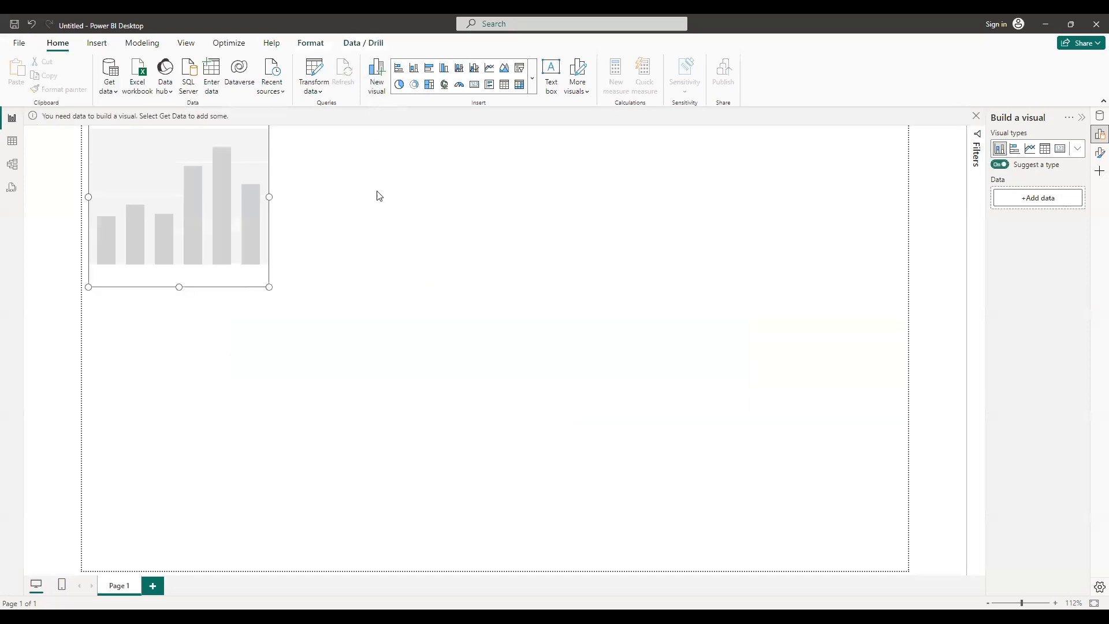
left_click_drag(190, 206, 198, 250)
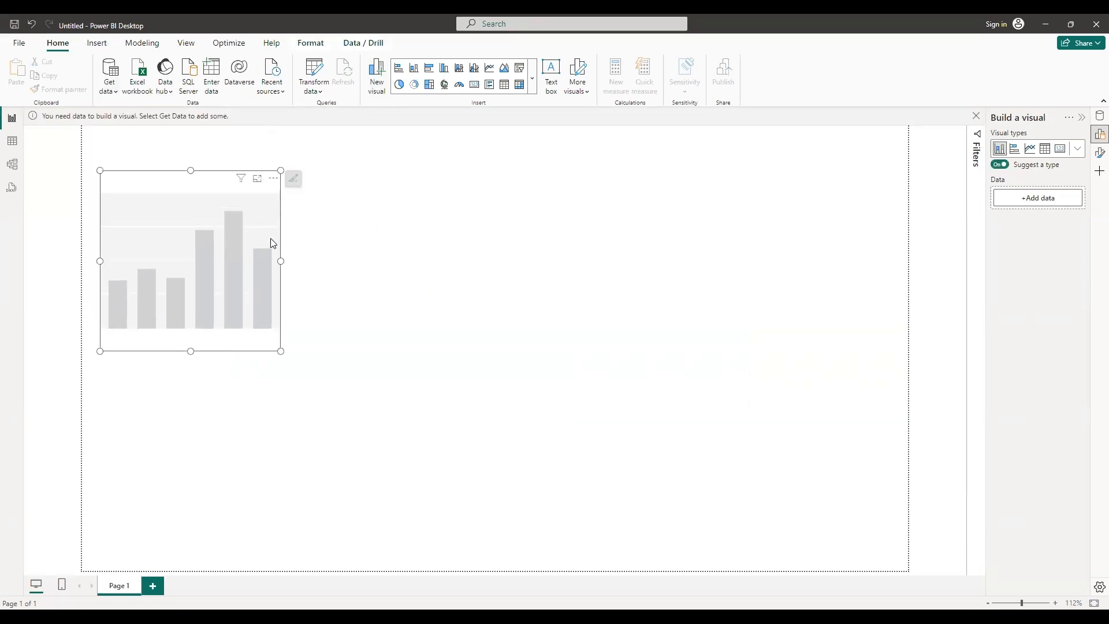
left_click(273, 178)
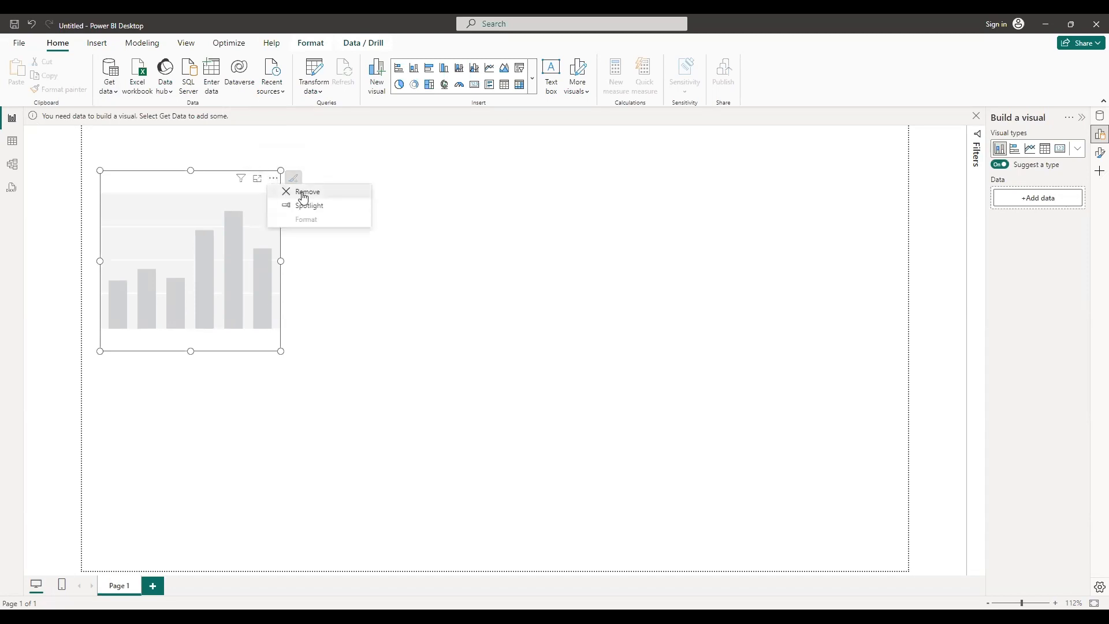
left_click(291, 192)
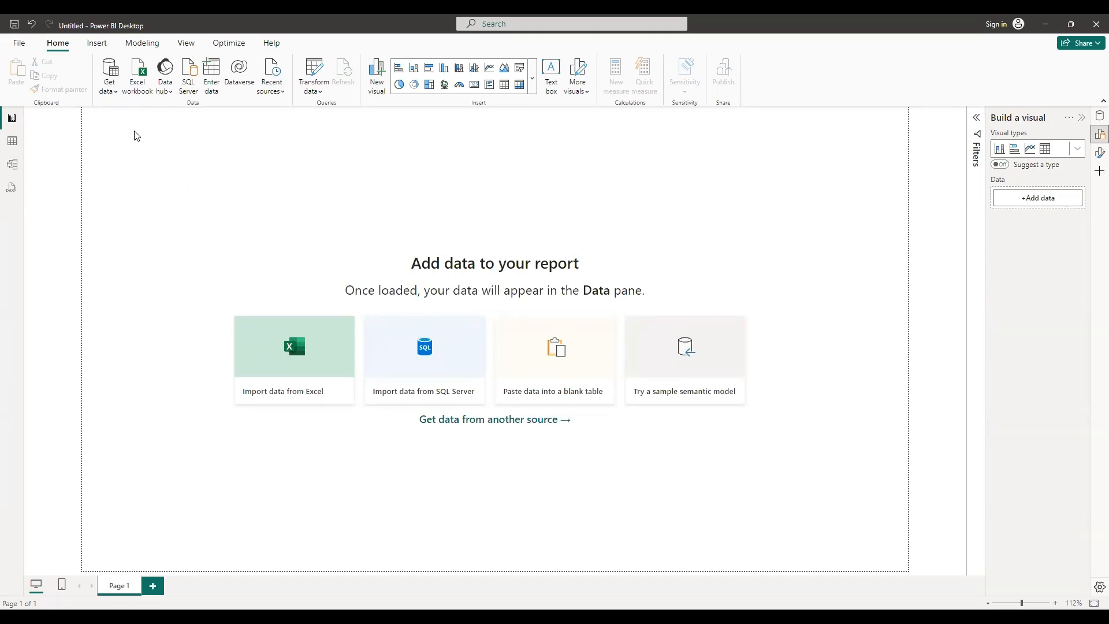
Open the Excel workbook global_superstore_2016 from the Desktop folder as a new data source
left_click(105, 95)
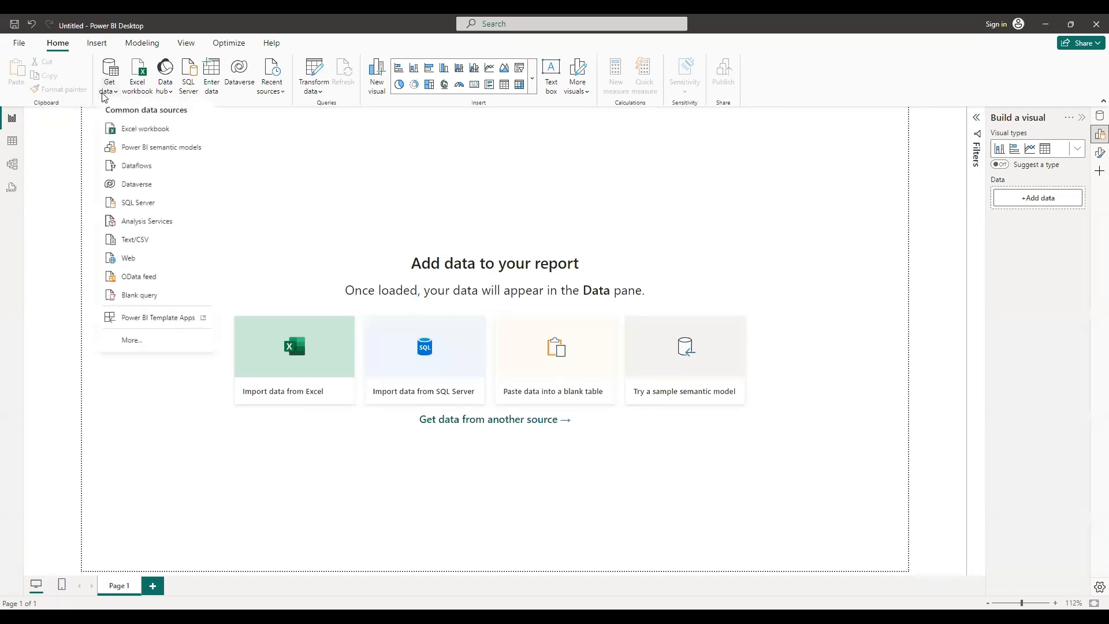
left_click(127, 134)
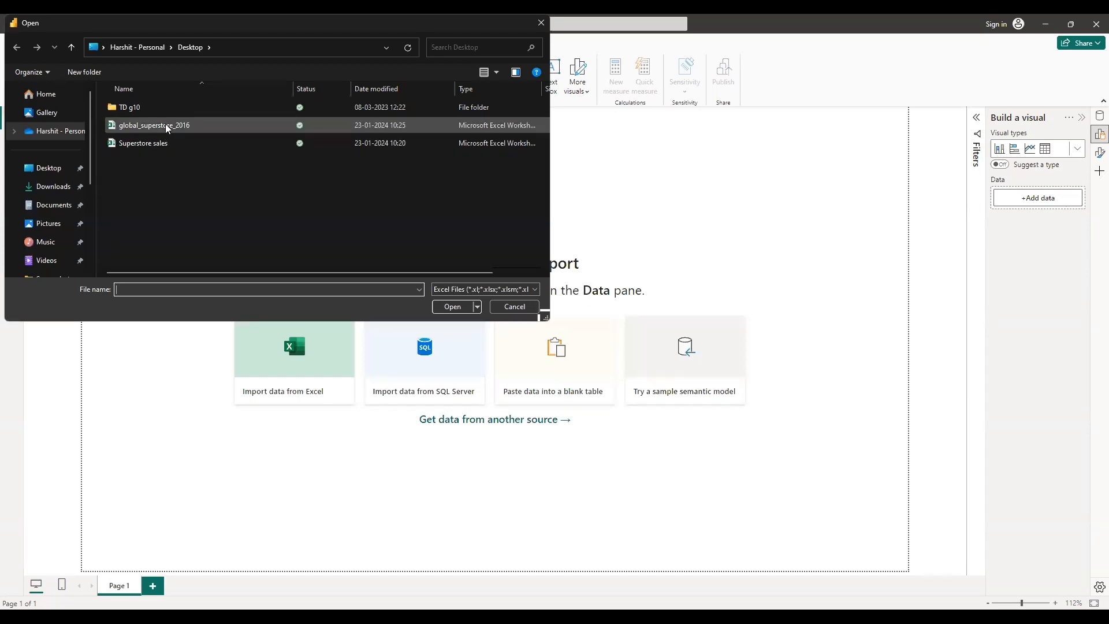
left_click(176, 126)
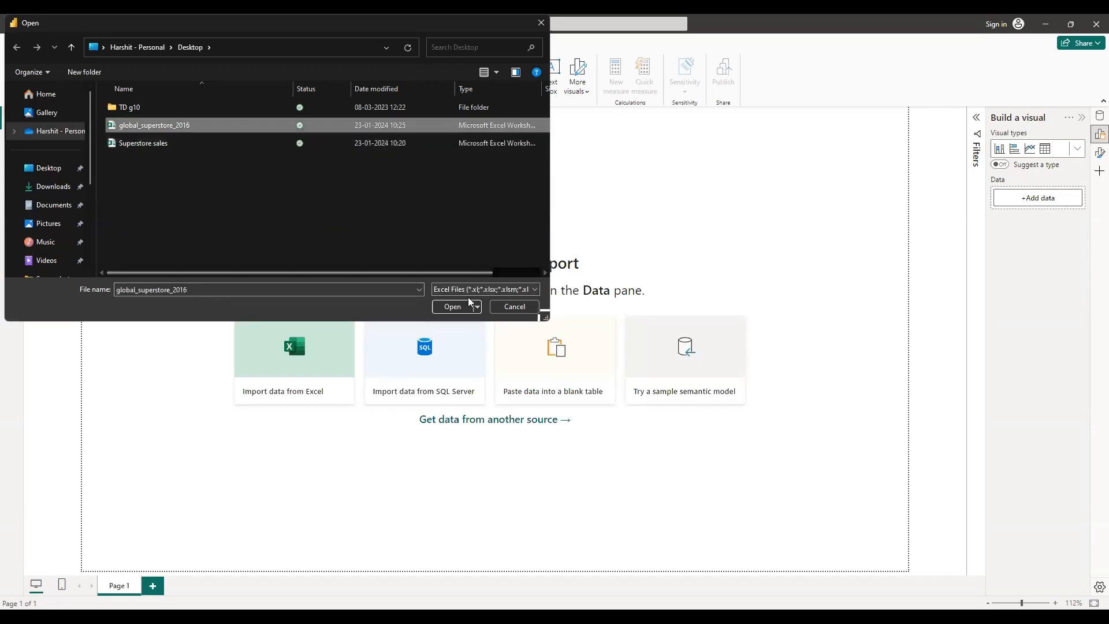
left_click(453, 310)
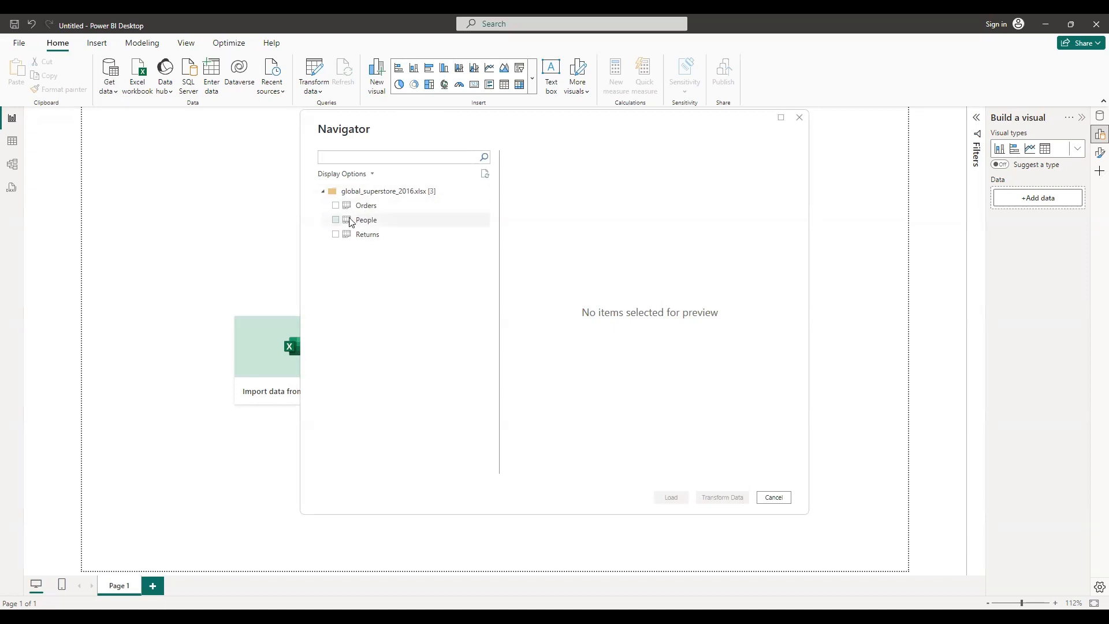
Select the Orders table in the Navigator and scroll sideways through its preview columns and back
left_click(337, 205)
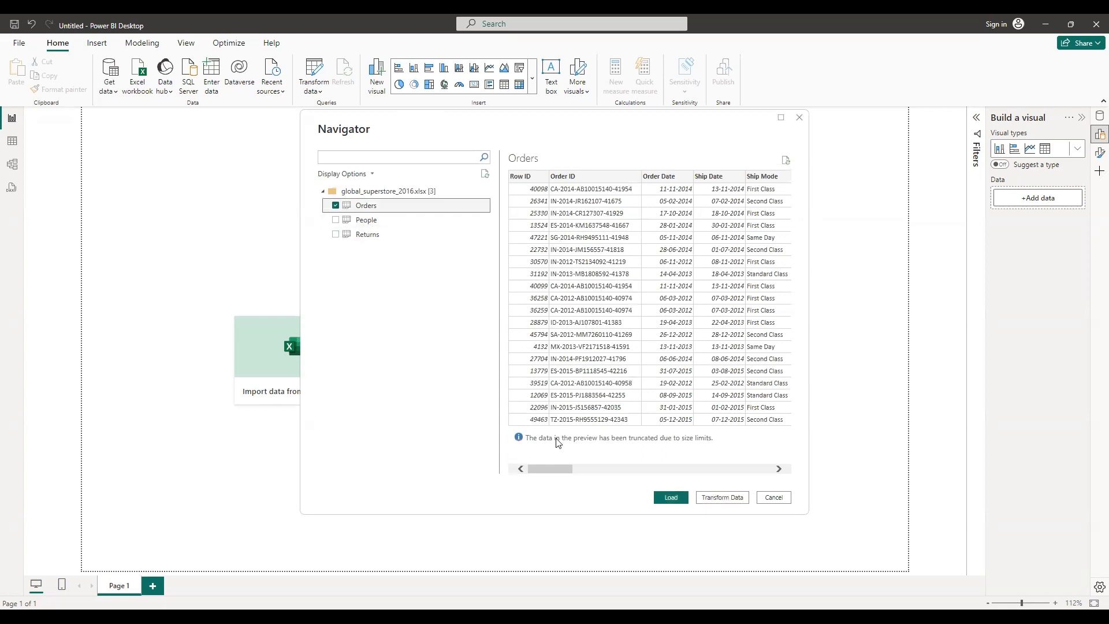
left_click_drag(558, 470, 663, 474)
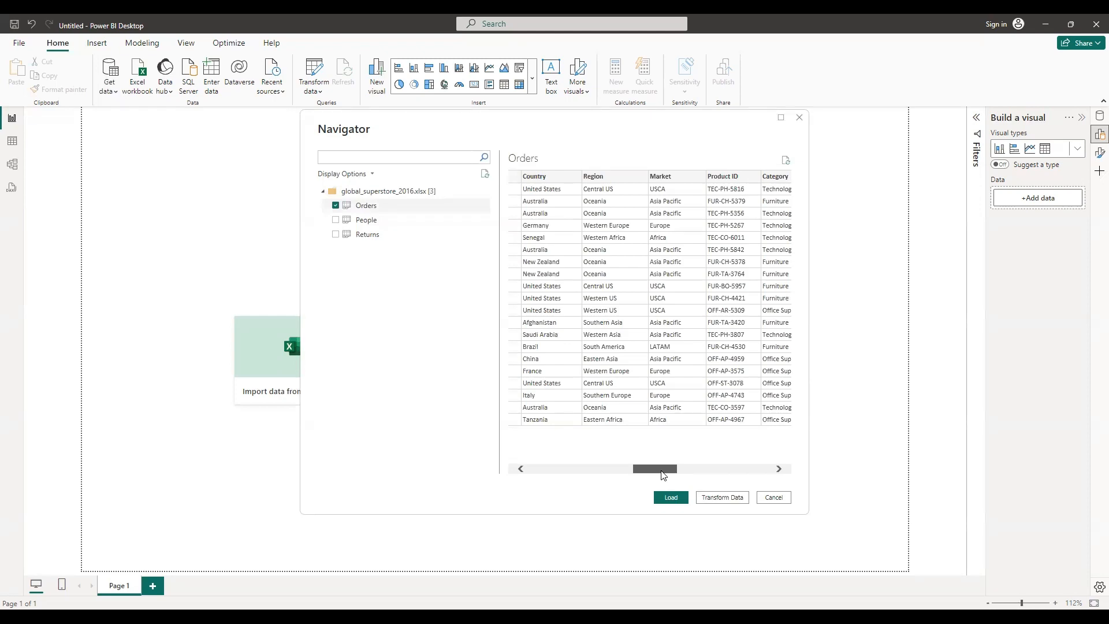
left_click_drag(663, 474, 561, 481)
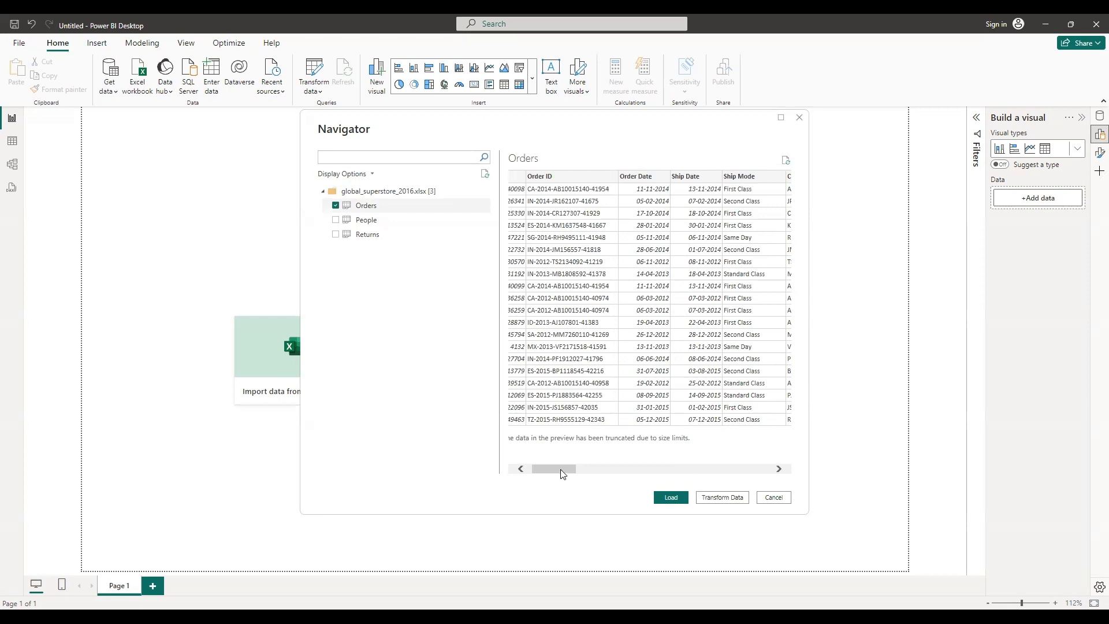
left_click_drag(559, 469, 521, 473)
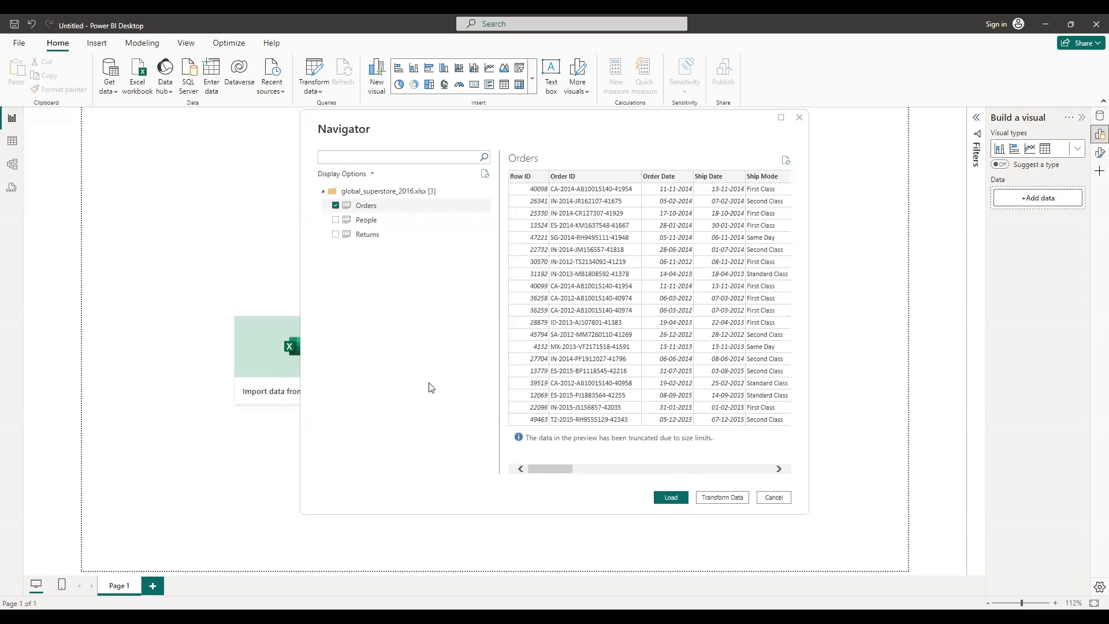